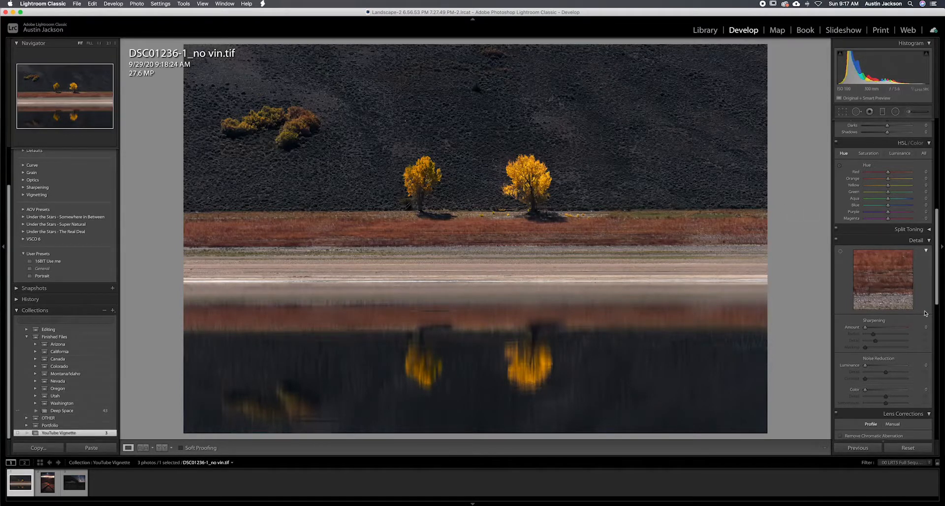
Try a slightly negative post-crop vignetting amount on the two-tree landscape and undo it.
scroll(915, 313, "down", 5)
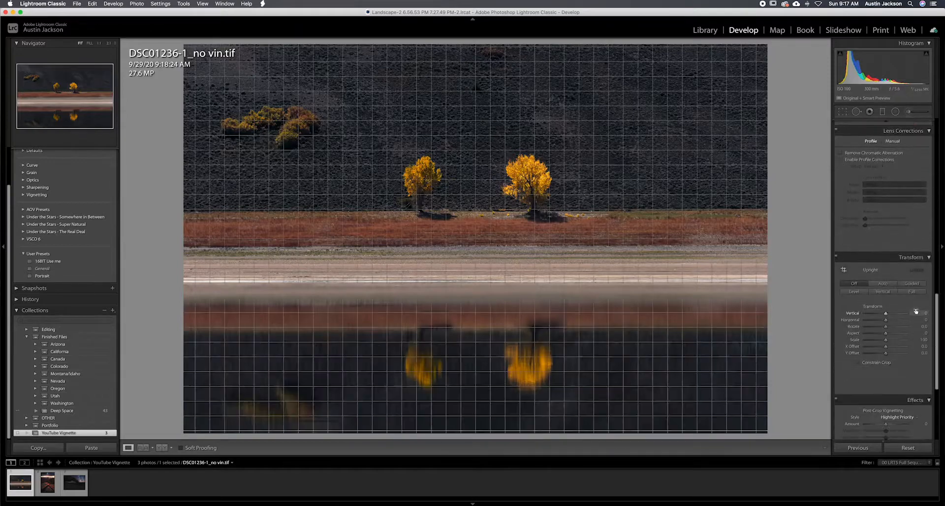
scroll(915, 311, "down", 1)
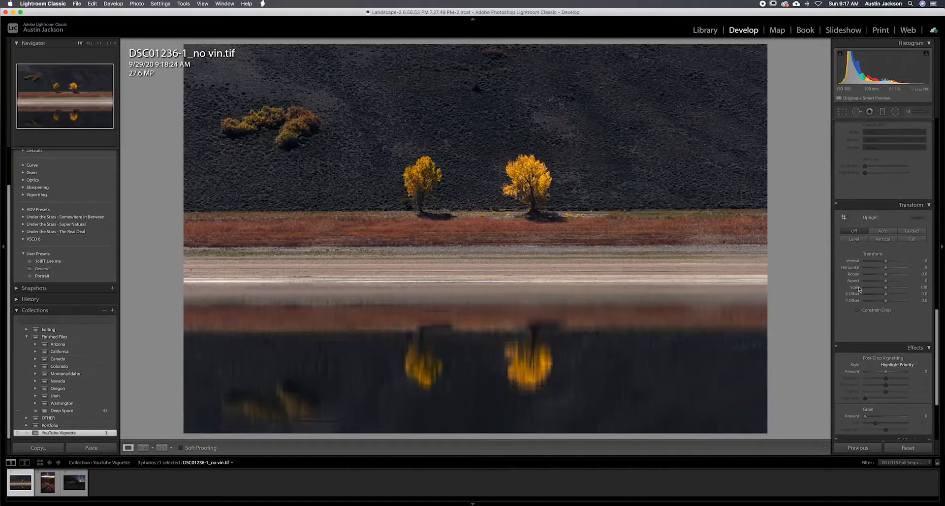
scroll(858, 289, "down", 1)
left_click_drag(887, 362, 881, 362)
key("super+z")
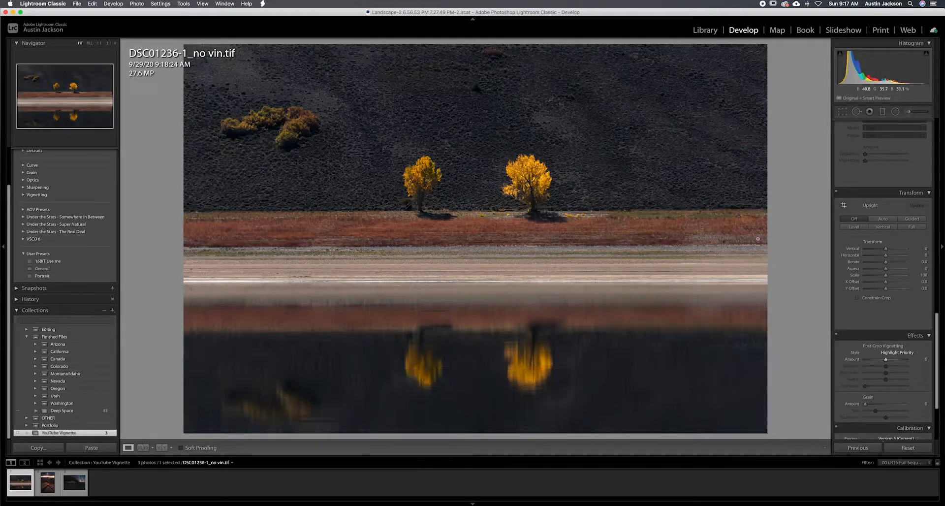
Draw a large radial filter ellipse around the two trees and their reflections, nearly filling the frame, and centre it horizontally.
scroll(907, 155, "up", 10)
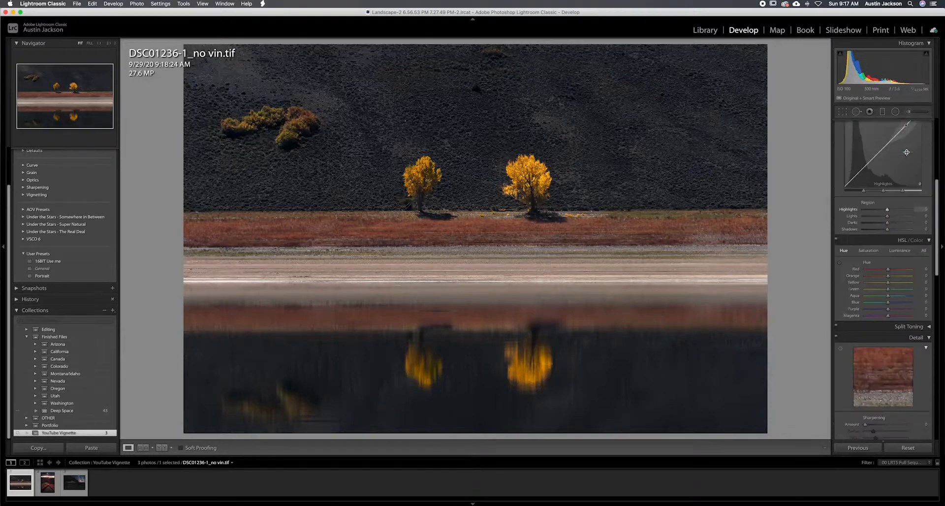
left_click(896, 113)
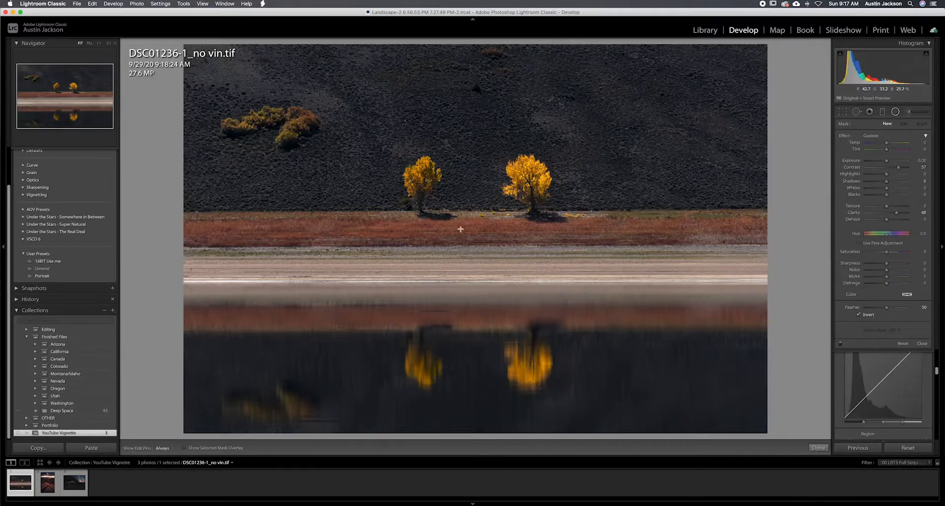
left_click_drag(457, 223, 757, 418)
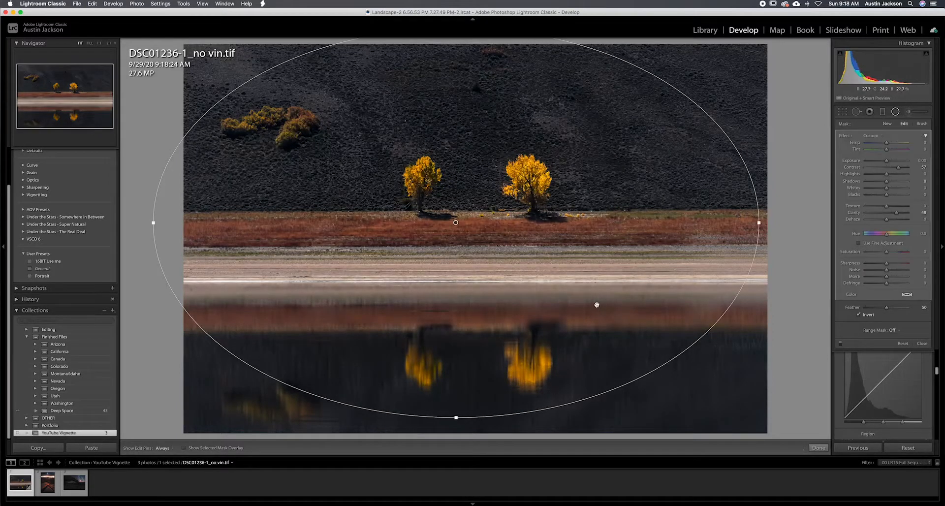
left_click_drag(588, 301, 604, 309)
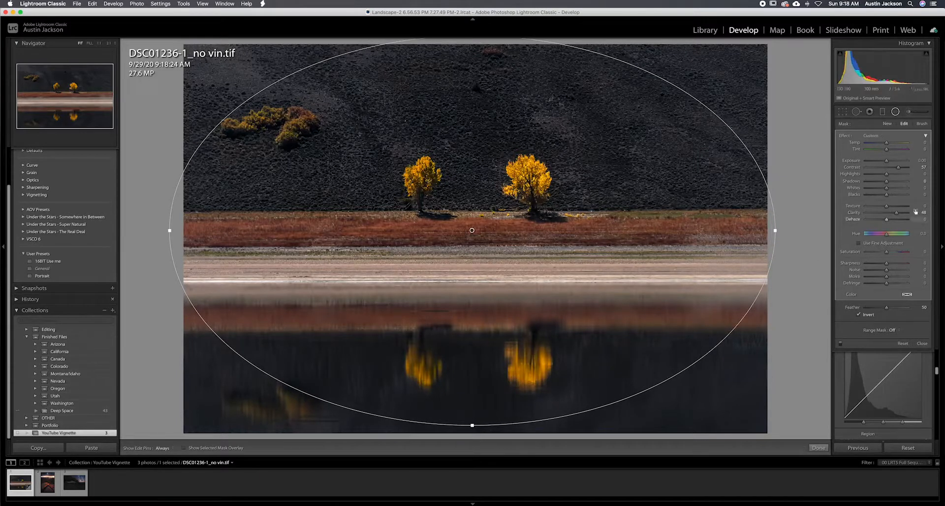
Set the radial filter's contrast and clarity to 0.
left_click(921, 168)
type("0")
left_click(920, 212)
type("0")
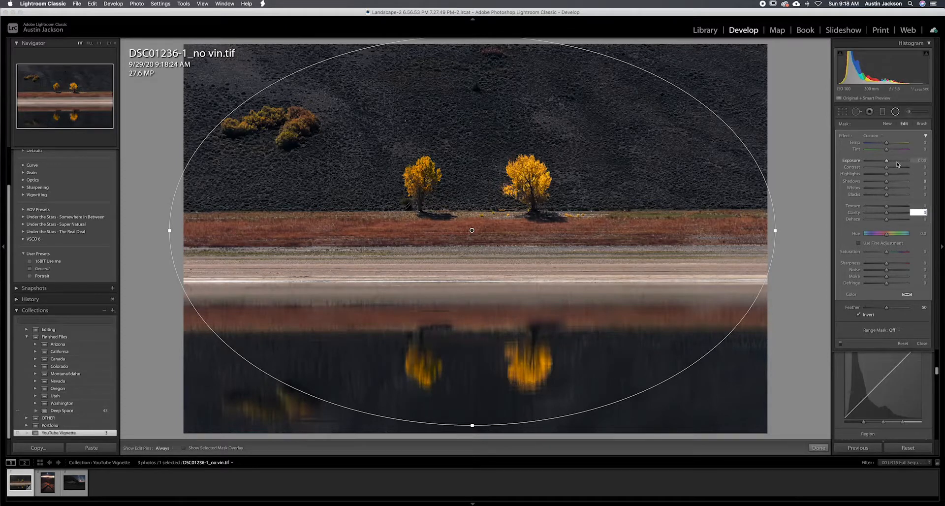
Turn off the radial filter's mask inversion and set its exposure to -0.51.
left_click_drag(887, 162, 881, 163)
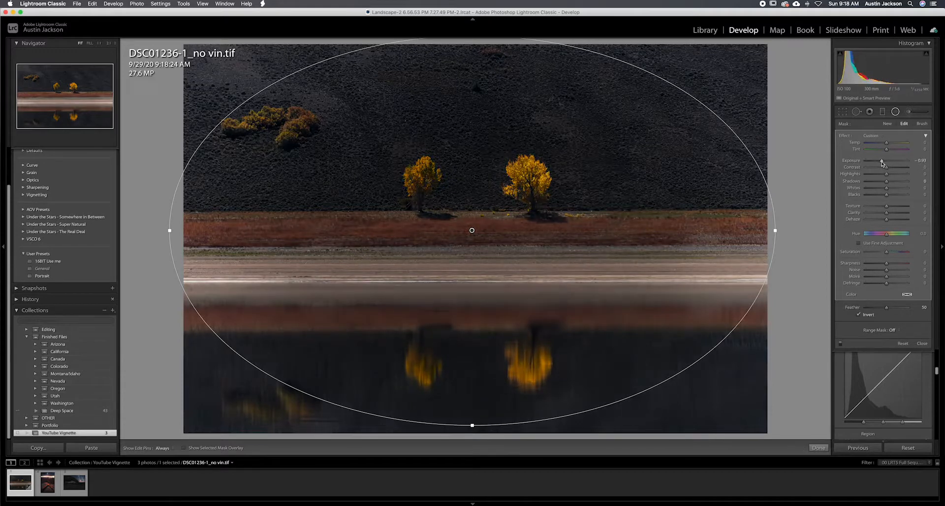
left_click(859, 315)
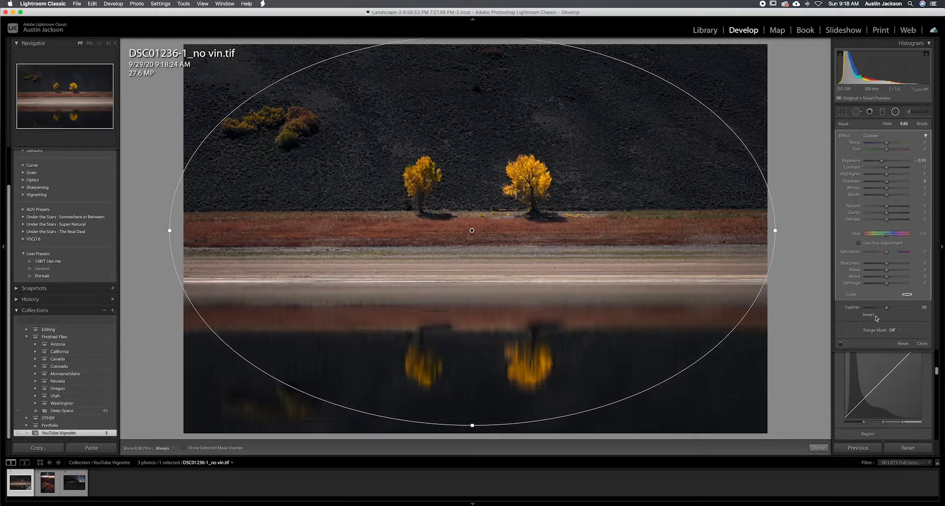
left_click_drag(886, 163, 885, 162)
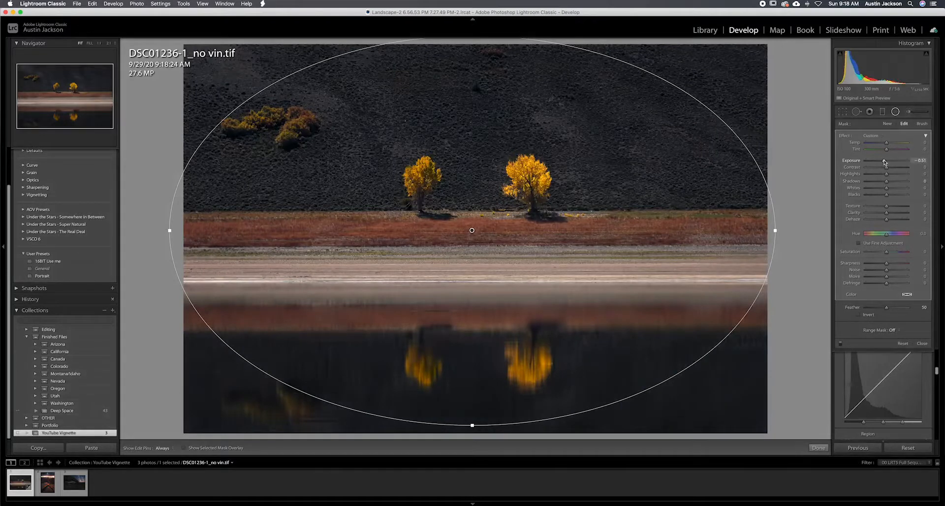
Narrow and shorten the radial ellipse and shift it down so it surrounds the trees, shoreline and reflections.
left_click_drag(775, 232, 753, 230)
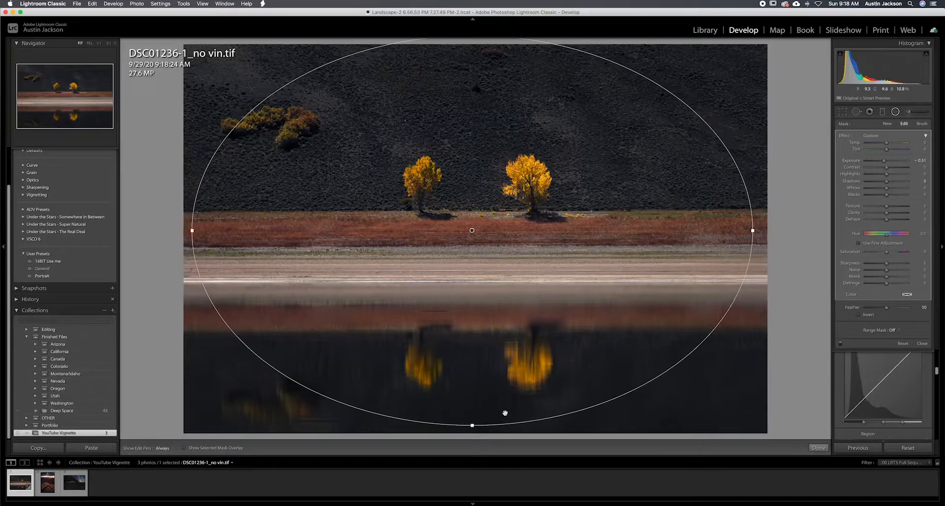
left_click_drag(497, 63, 476, 61)
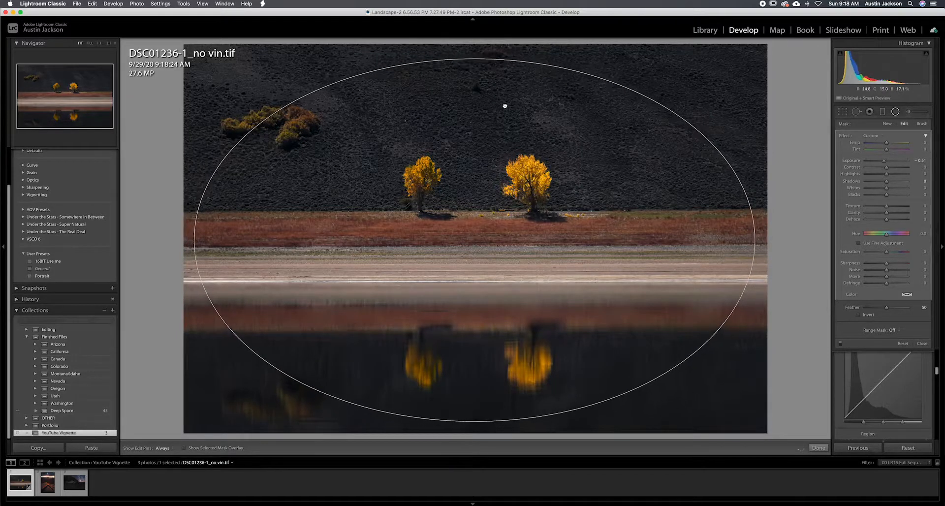
left_click_drag(475, 59, 476, 70)
left_click_drag(502, 115, 500, 127)
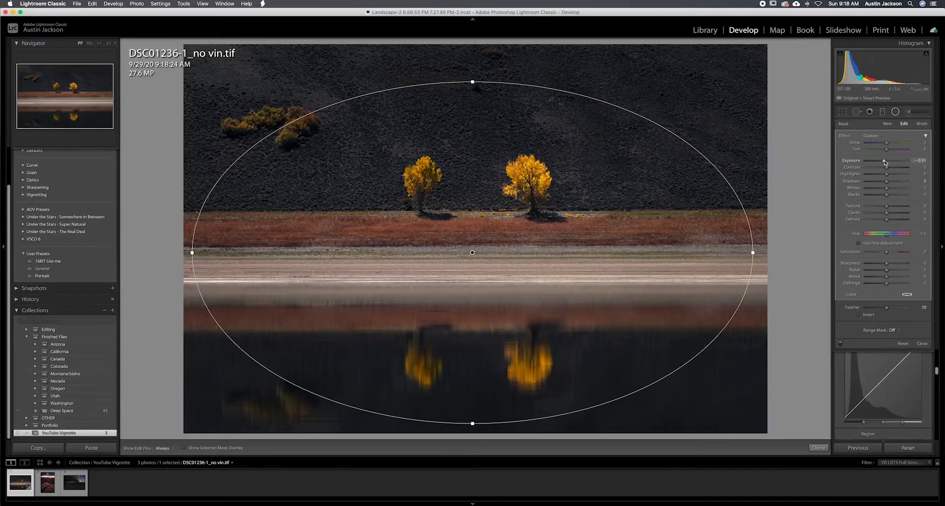
Set the radial filter's exposure to -0.62 and its feather to 0, and view the photo without the ellipse overlay.
left_click_drag(883, 163, 883, 163)
left_click(900, 307)
left_click_drag(900, 309, 883, 308)
left_click(895, 111)
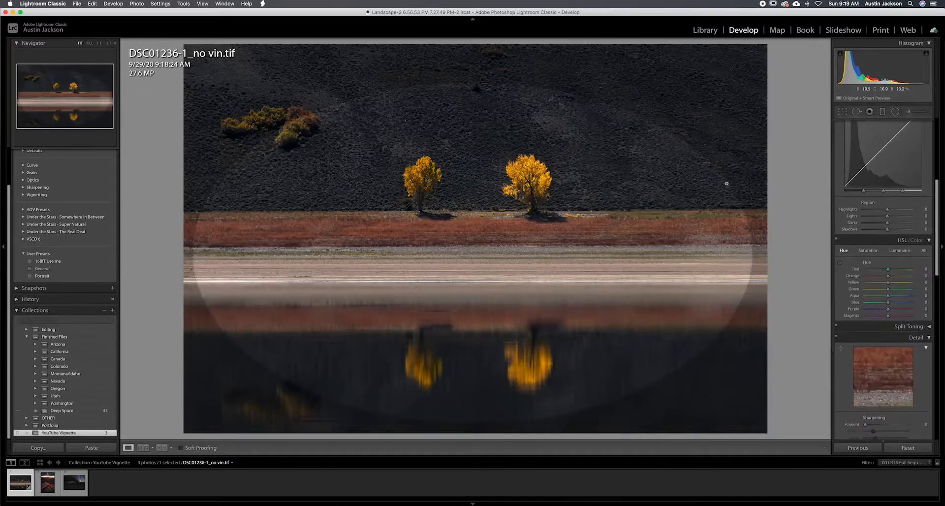
Reselect the existing radial filter and set its feather to 61 after previewing it at 87.
left_click(895, 112)
left_click(903, 308)
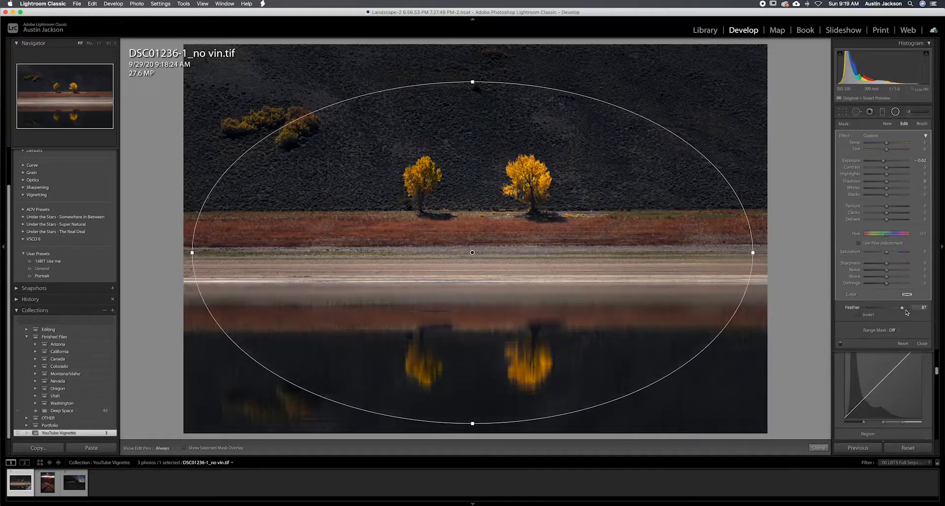
left_click(895, 111)
left_click(895, 112)
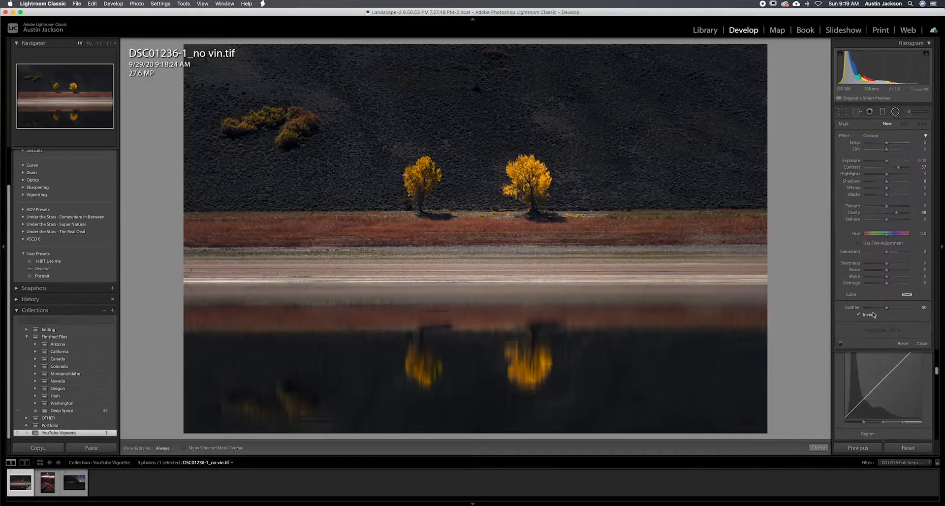
left_click(472, 252)
left_click_drag(902, 308, 889, 308)
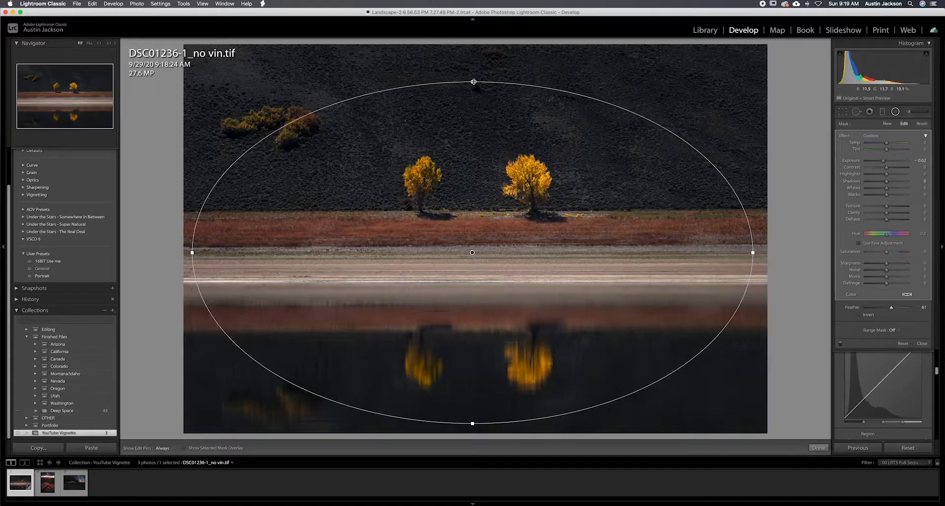
Extend the radial ellipse upward, narrow it slightly, and lower its exposure to -0.86.
left_click_drag(474, 81, 472, 71)
mouse_move(754, 252)
left_mouse_down()
mouse_move(725, 240)
mouse_move(747, 241)
left_mouse_up()
left_click_drag(883, 161, 882, 161)
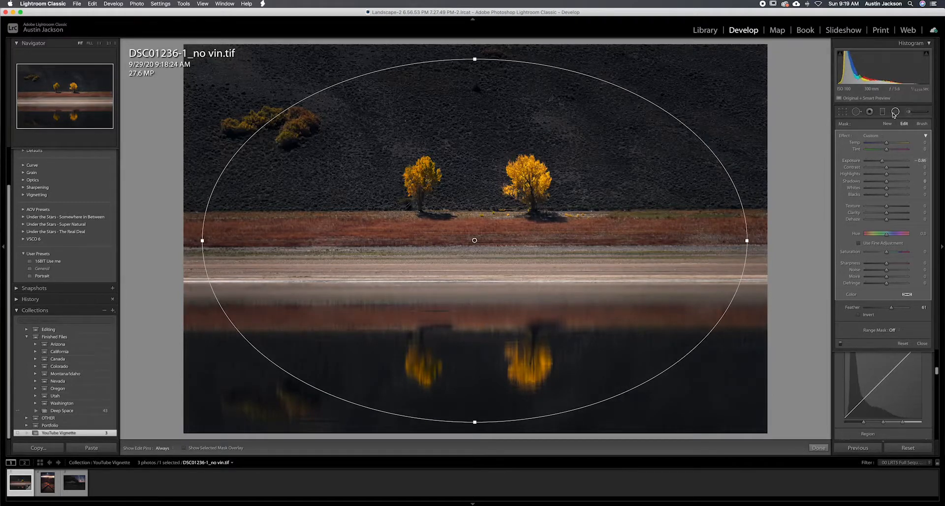
Compare the landscape with and without the radial filter's darkened edges, leaving the filter enabled.
left_click(841, 343)
left_click(841, 344)
left_click(841, 345)
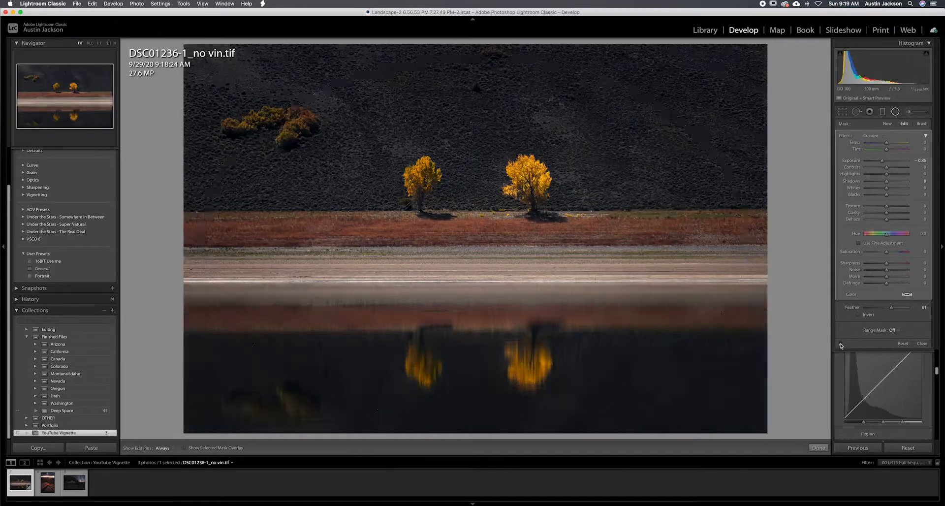
left_click(841, 344)
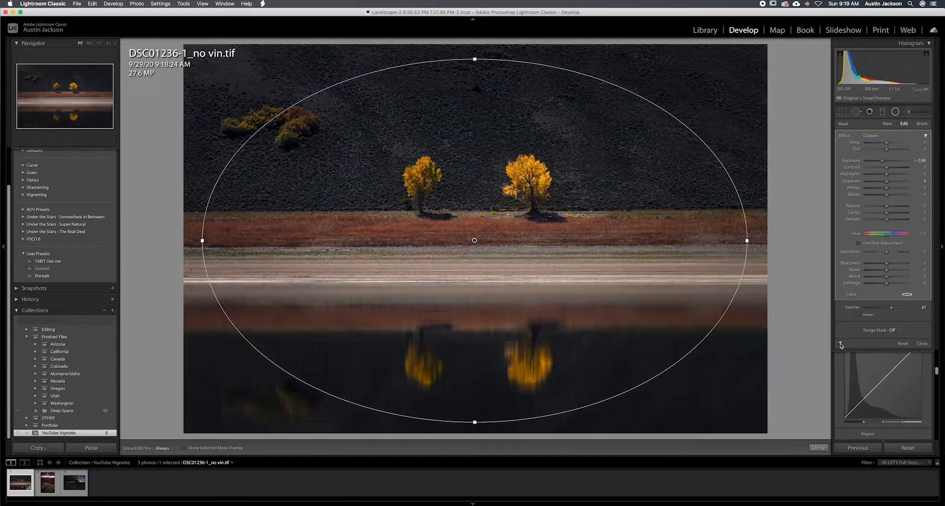
left_click(841, 344)
left_click(841, 344)
left_click(840, 343)
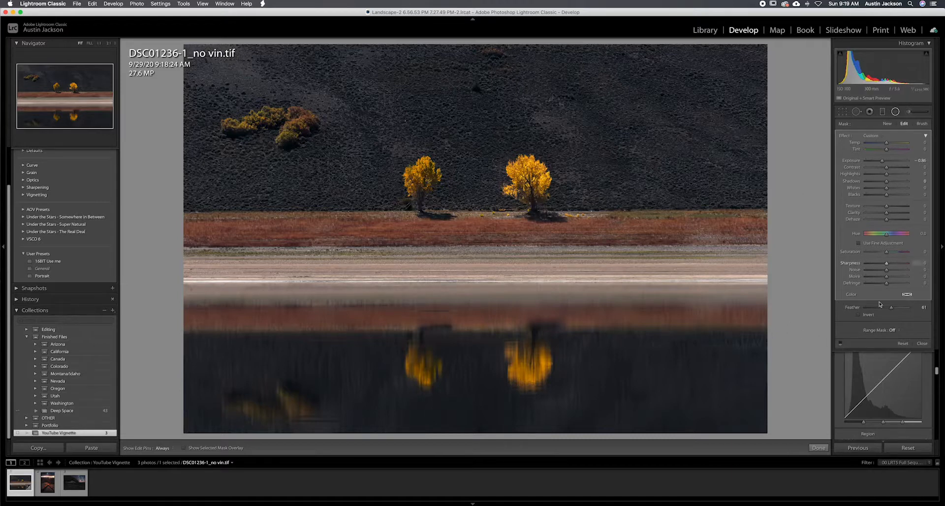
left_click(840, 344)
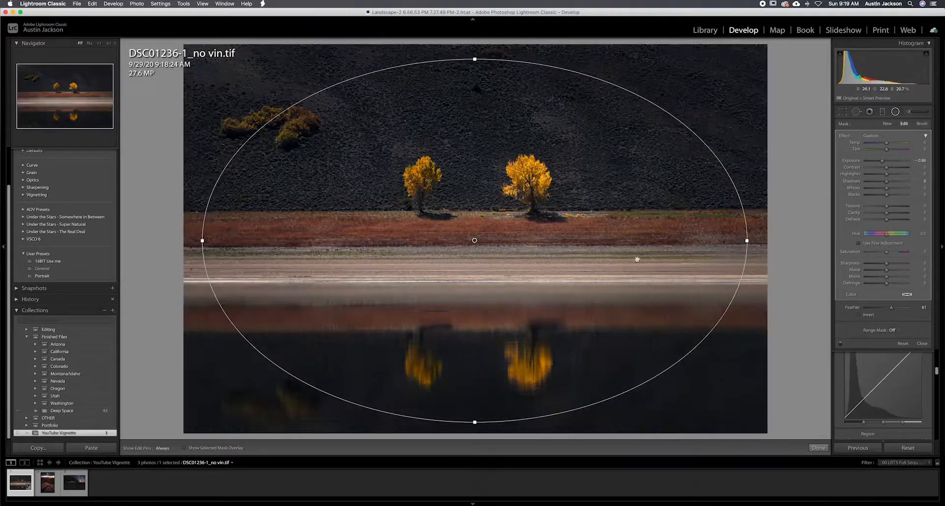
Close the radial filter and switch to the canyon photo DSC08730.tif.
left_click(895, 112)
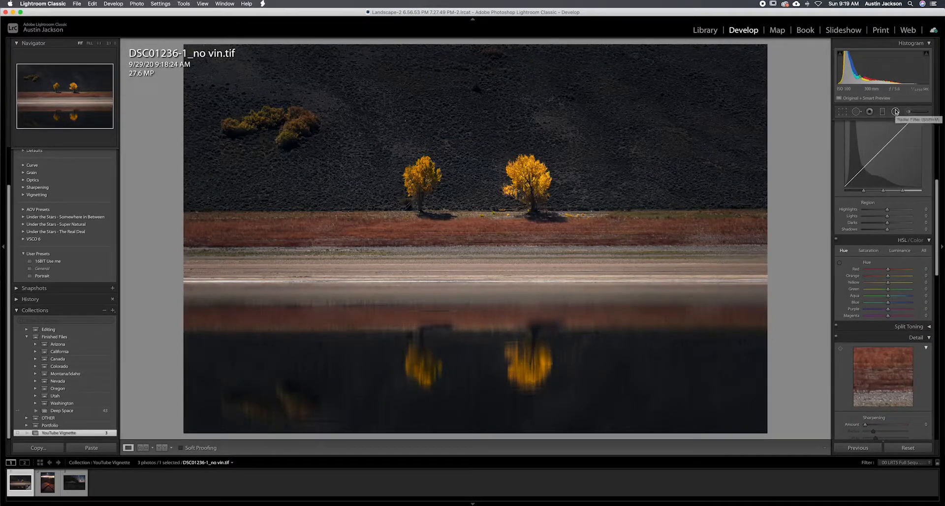
left_click(45, 487)
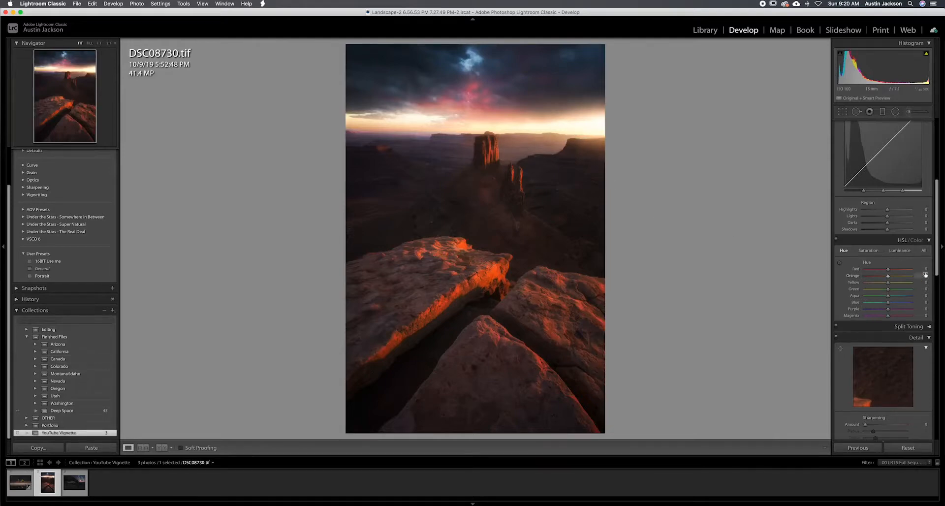
Try a post-crop vignetting amount of -42 on the canyon photo and undo it.
scroll(918, 276, "down", 10)
scroll(918, 276, "down", 4)
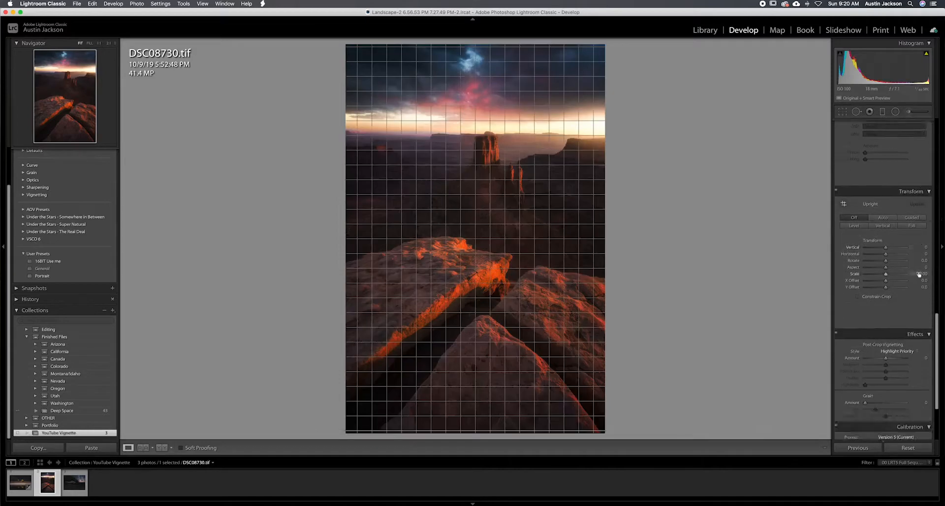
left_click_drag(886, 321, 877, 321)
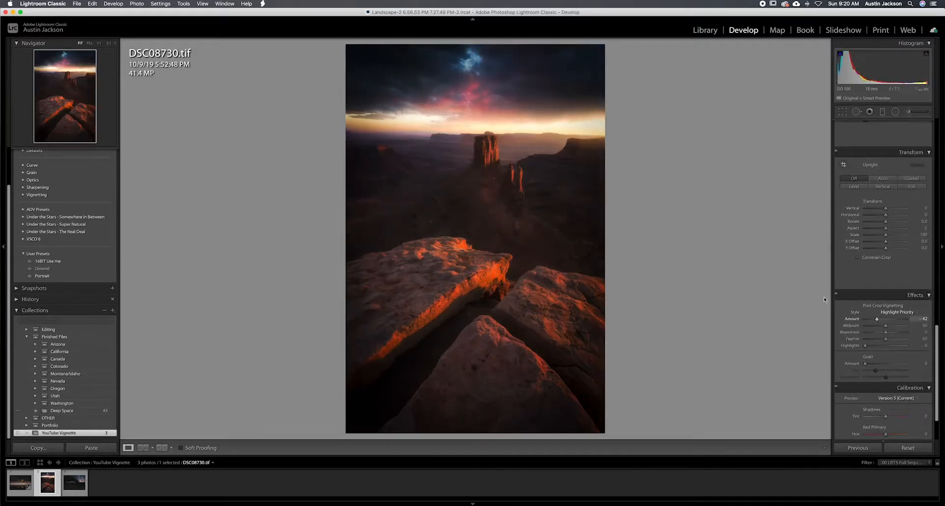
key("super+z")
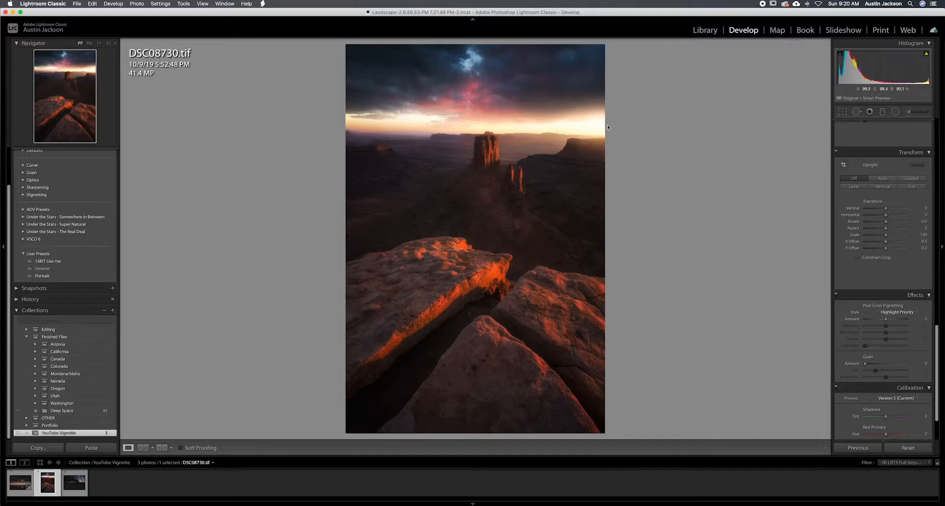
Draw a tall radial filter ellipse centred on the canyon photo and set its contrast and clarity to 0.
left_click(896, 111)
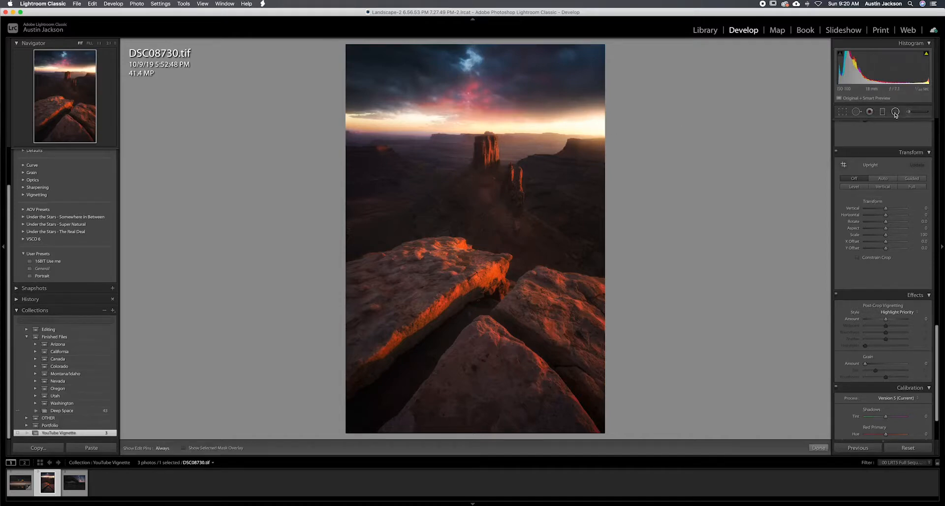
left_click_drag(477, 238, 592, 424)
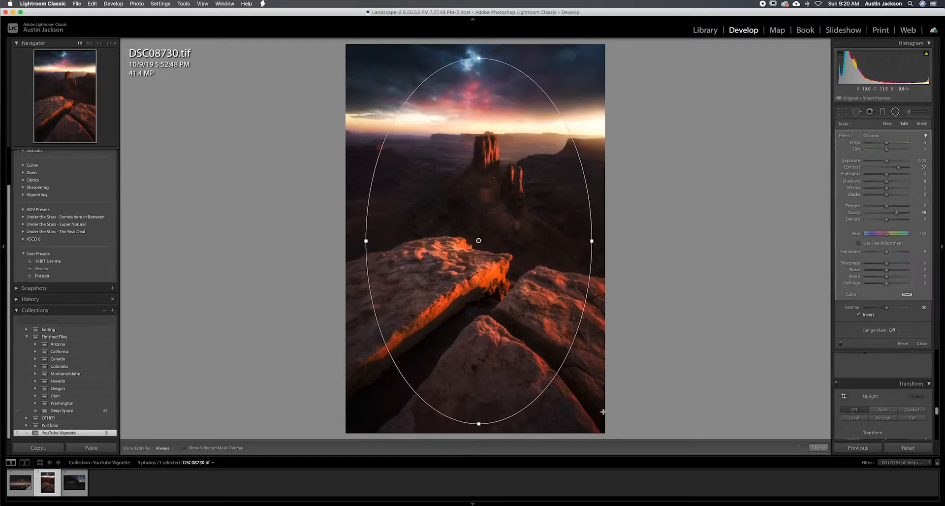
left_click(919, 166)
type("0")
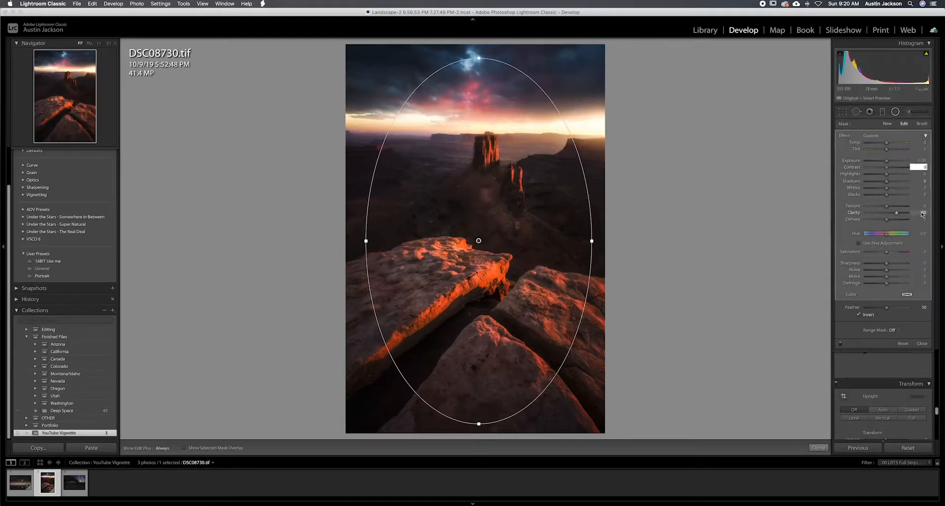
left_click(921, 212)
type("0")
left_click(916, 195)
key("Return")
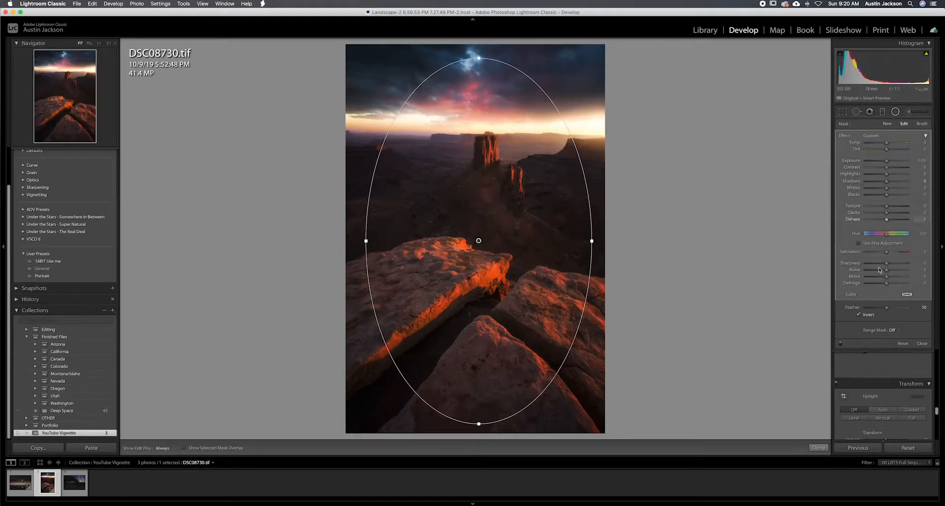
With mask inversion off, set the radial filter's exposure to -0.85 and widen its ellipse past both side edges of the photo.
left_click_drag(886, 160, 882, 163)
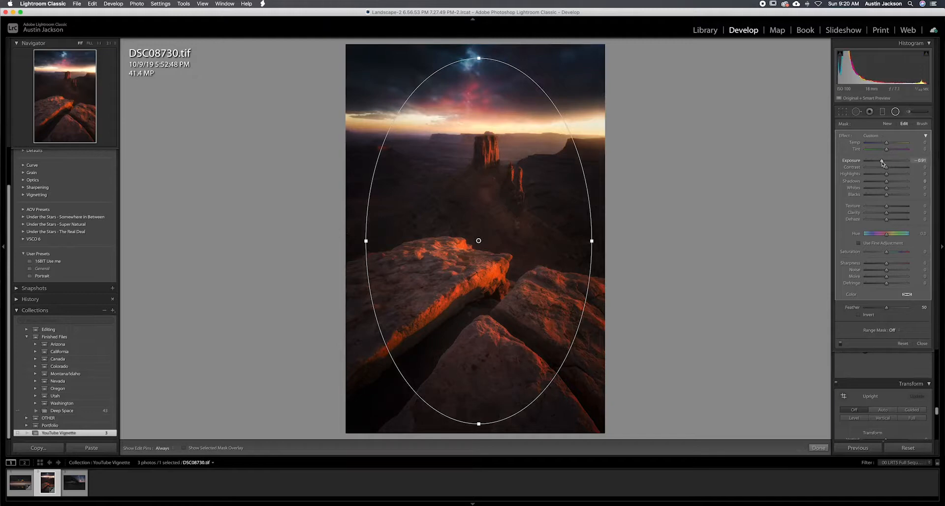
left_click_drag(881, 163, 882, 162)
left_click_drag(593, 241, 644, 241)
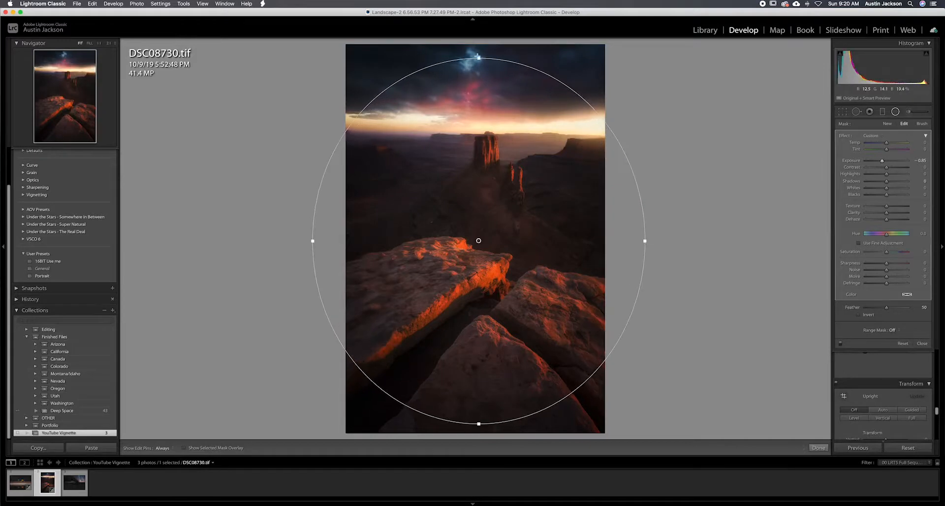
Shift the canyon photo's radial filter ellipse off-centre past the photo's right edge, fit its height just inside the photo, and set its exposure to -0.70.
left_click_drag(479, 58, 479, 43)
left_click_drag(474, 121, 515, 115)
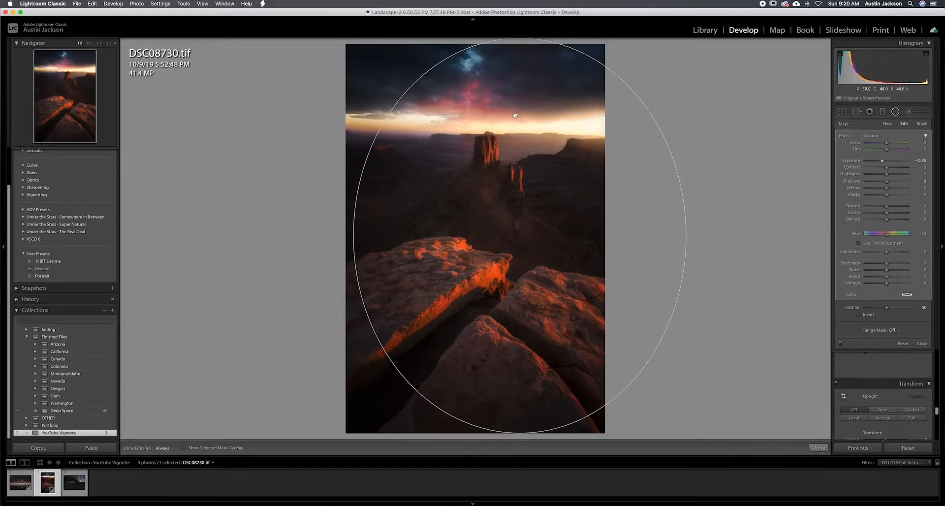
left_click_drag(882, 163, 881, 162)
left_click_drag(396, 238, 377, 235)
left_click_drag(459, 159, 458, 175)
left_click_drag(497, 53, 498, 69)
left_click_drag(499, 129, 506, 112)
left_click_drag(512, 107, 519, 131)
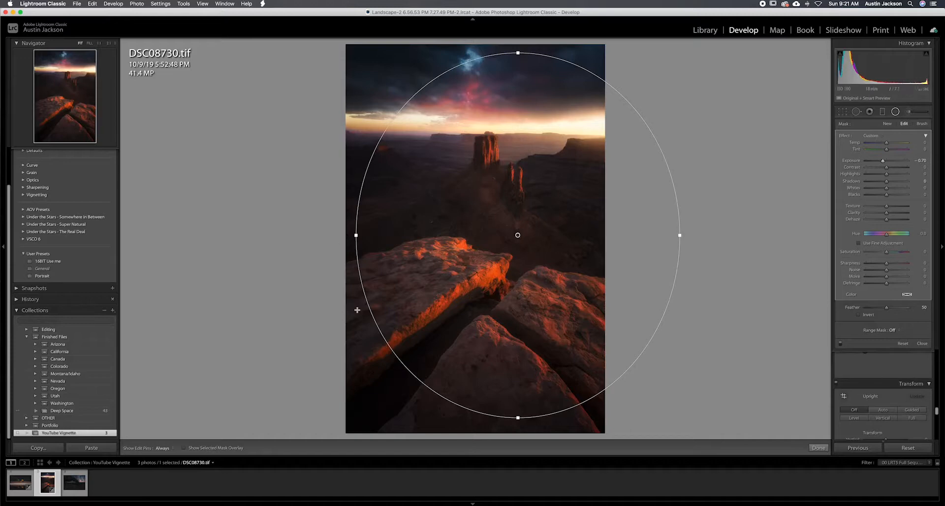
Compare the canyon photo with the radial filter vignette switched off and on.
left_click(841, 345)
left_click(841, 345)
left_click(841, 345)
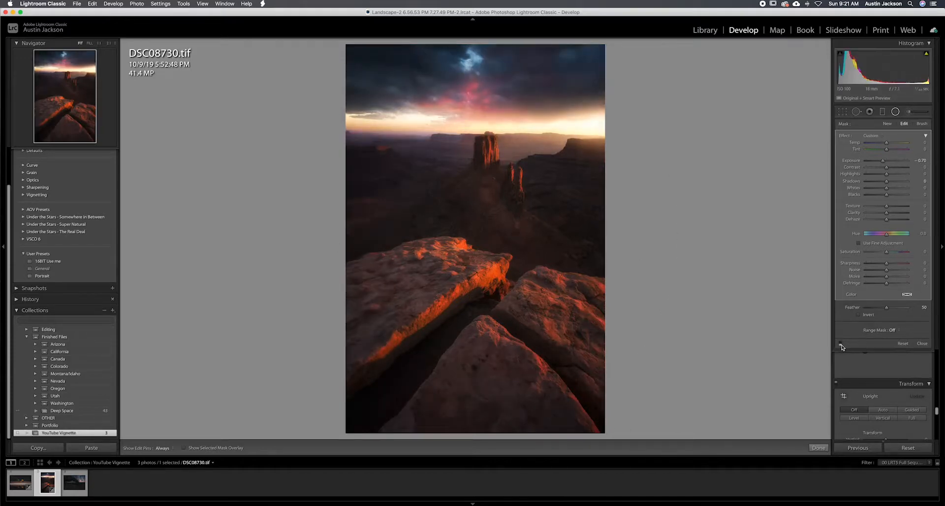
left_click(841, 344)
left_click(841, 344)
left_click(841, 345)
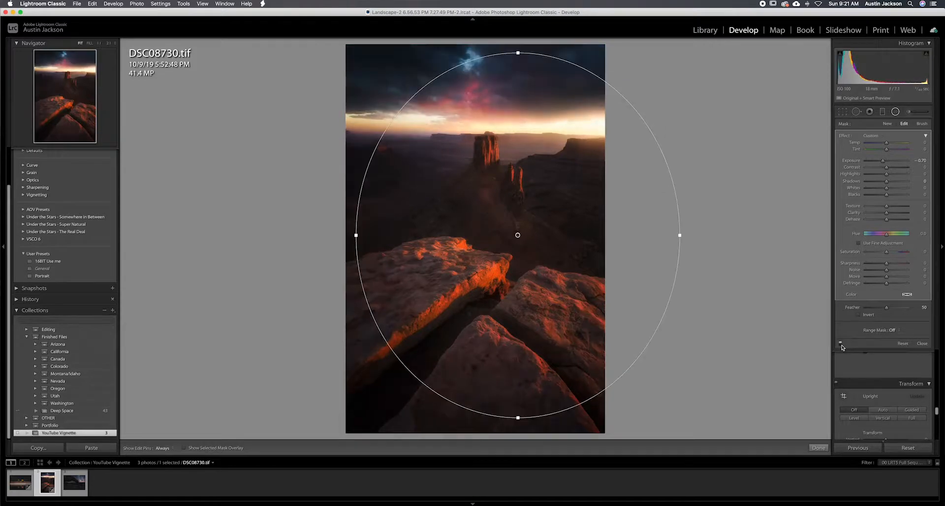
left_click(841, 345)
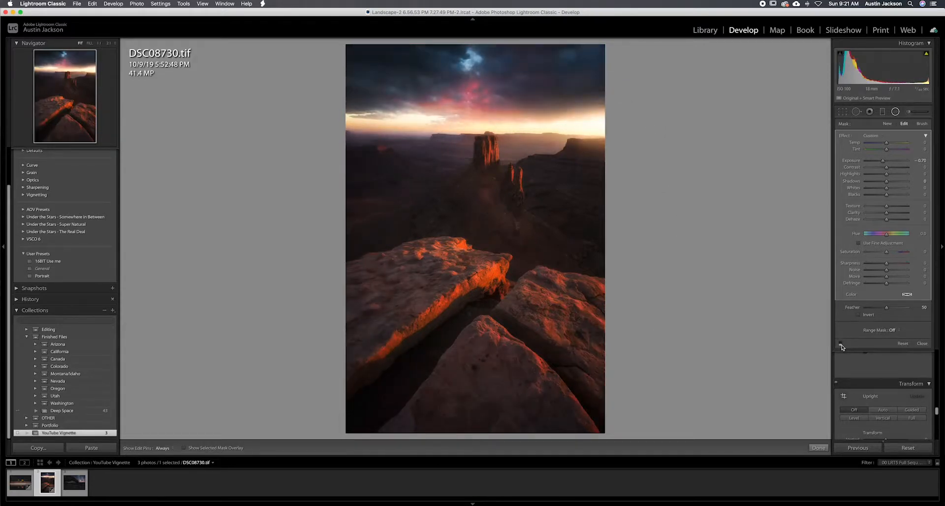
left_click(840, 345)
left_click(841, 344)
left_click(841, 345)
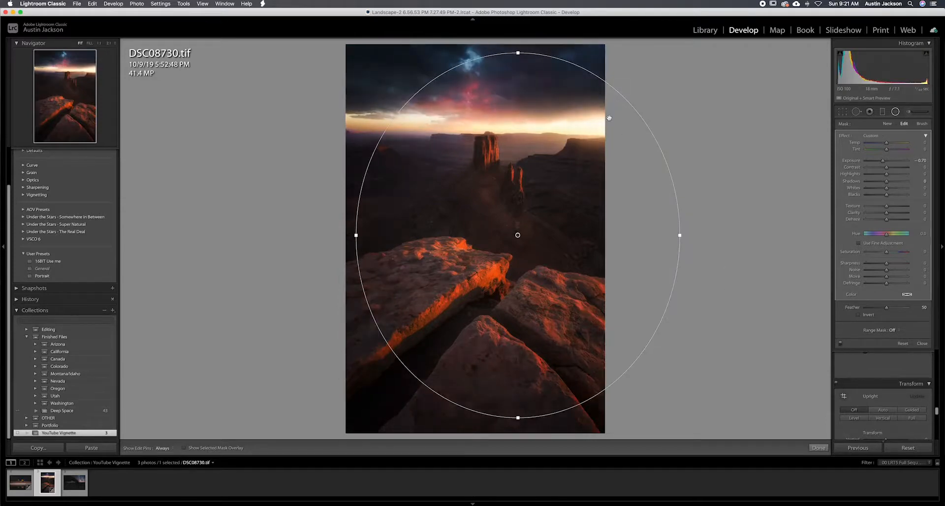
Widen the ellipse and shift it farther past the canyon photo's right edge, then compare the result with the filter off and on.
mouse_move(680, 236)
left_mouse_down()
mouse_move(696, 236)
mouse_move(676, 239)
left_mouse_up()
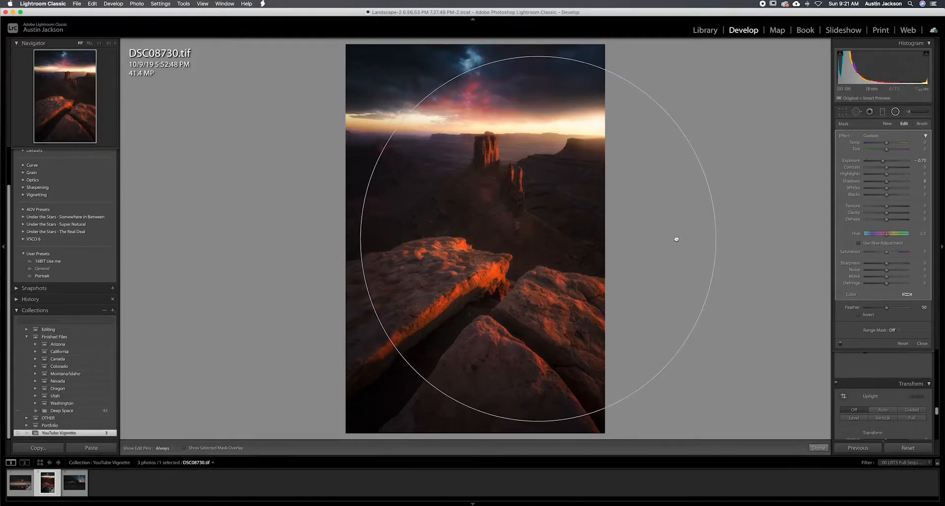
left_click(840, 344)
left_click(841, 343)
left_click(840, 344)
left_click(841, 344)
left_click(841, 344)
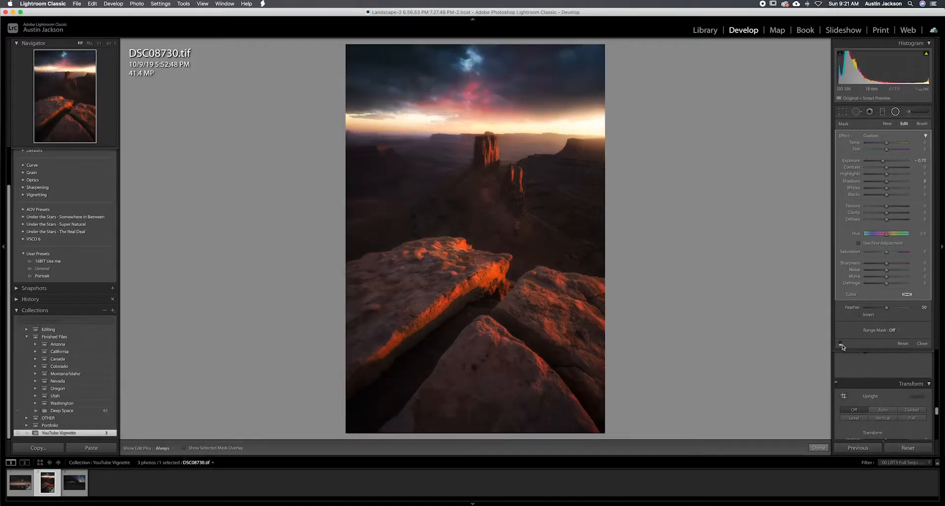
left_click(841, 344)
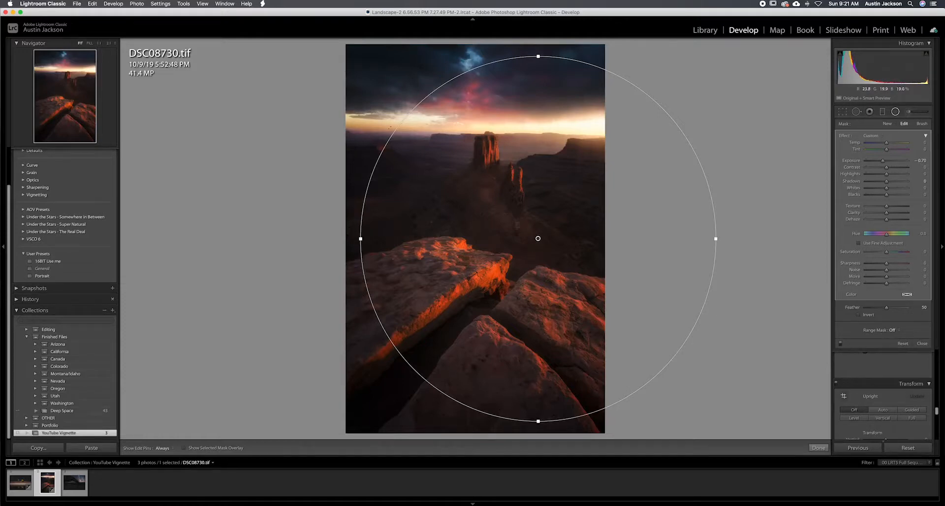
left_click(840, 344)
left_click(840, 344)
left_click(840, 344)
left_click(840, 344)
Switch to the night arch photo DSC08842-Edit.tif and draw a centred radial filter ellipse reaching just past all its edges.
left_click(895, 112)
key("Right")
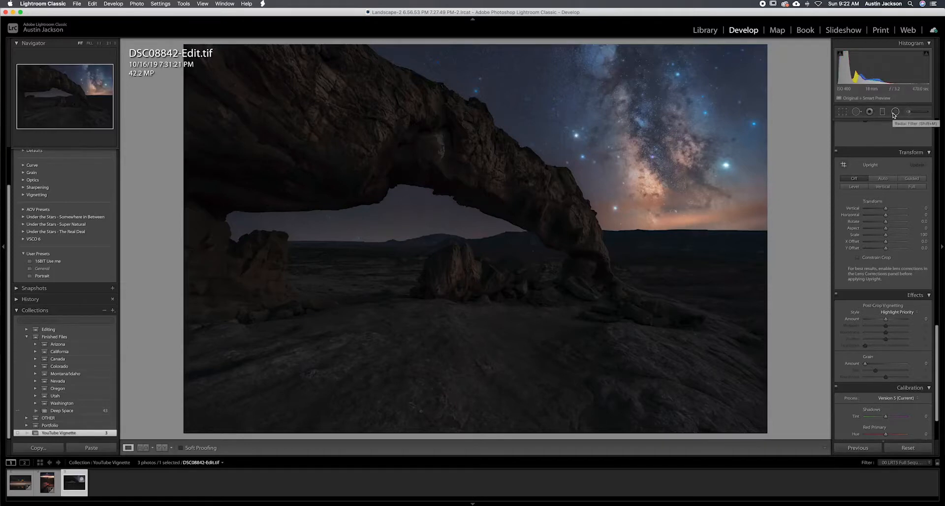
left_click(894, 112)
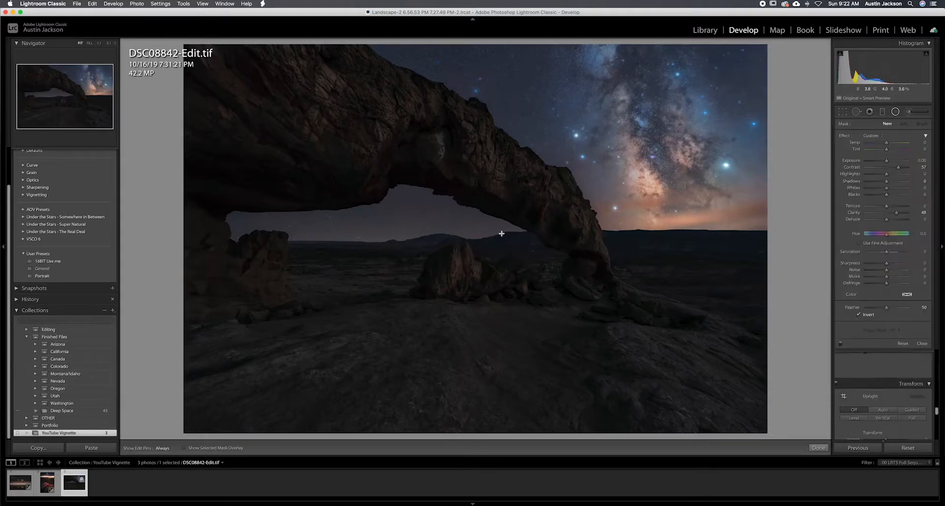
left_click_drag(476, 237, 775, 440)
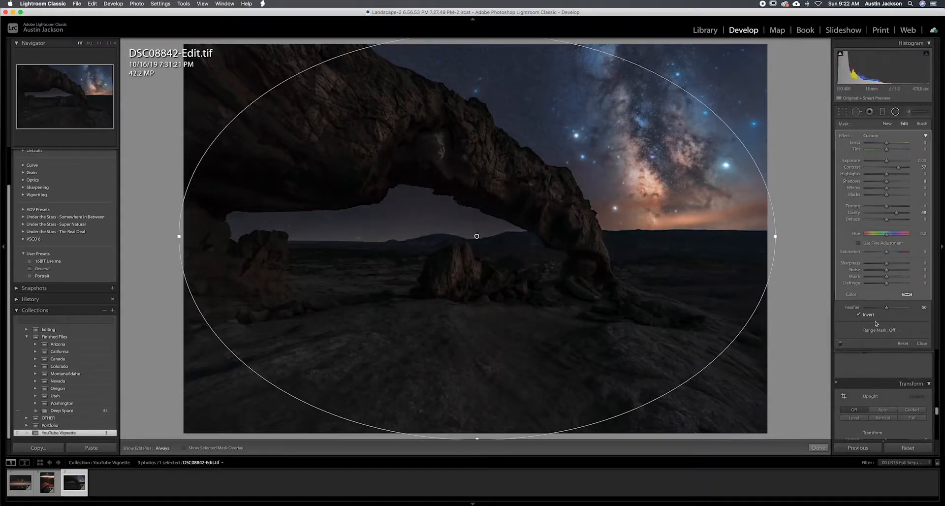
Turn off the radial filter's mask inversion and set its contrast and clarity to 0.
left_click(869, 315)
left_click(920, 167)
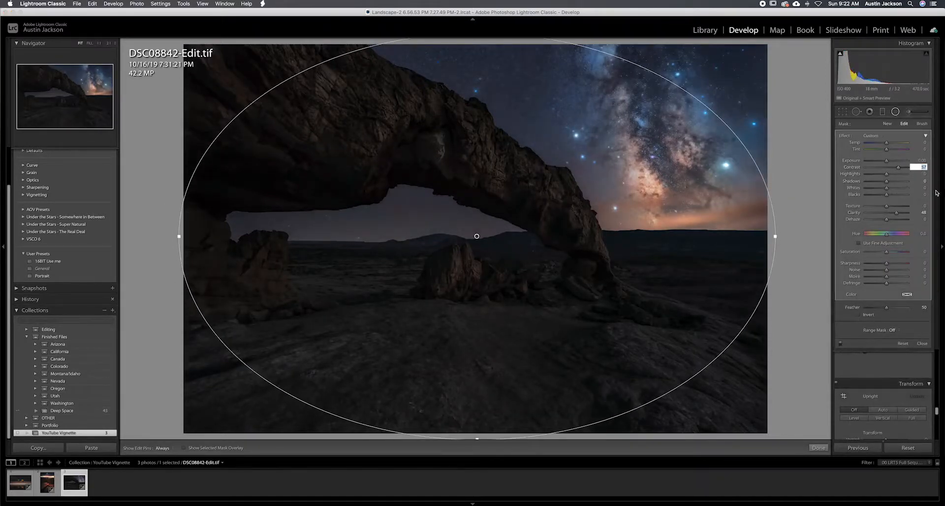
type("0")
left_click(923, 212)
type("0")
Set the radial filter's exposure to -1.65 and widen and shift the ellipse toward the Milky Way, past the photo's right edge.
left_click(886, 162)
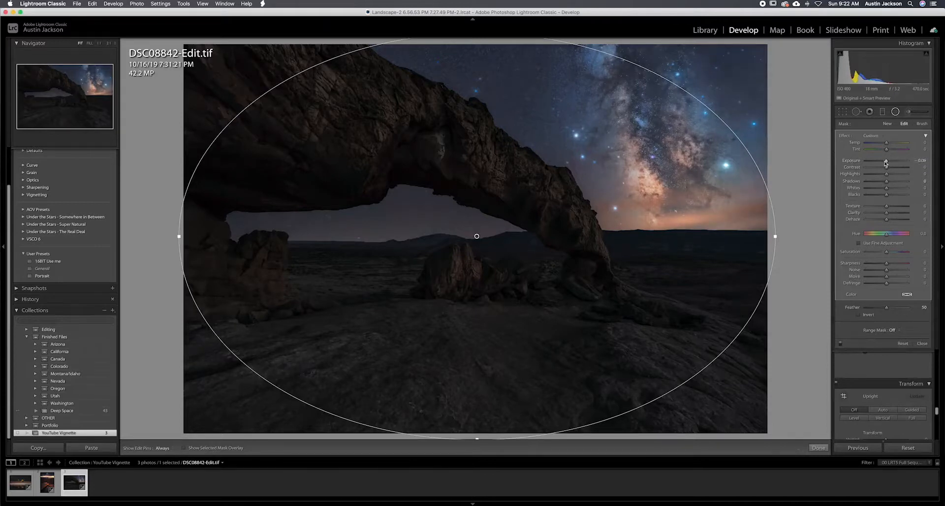
left_click_drag(886, 162, 881, 164)
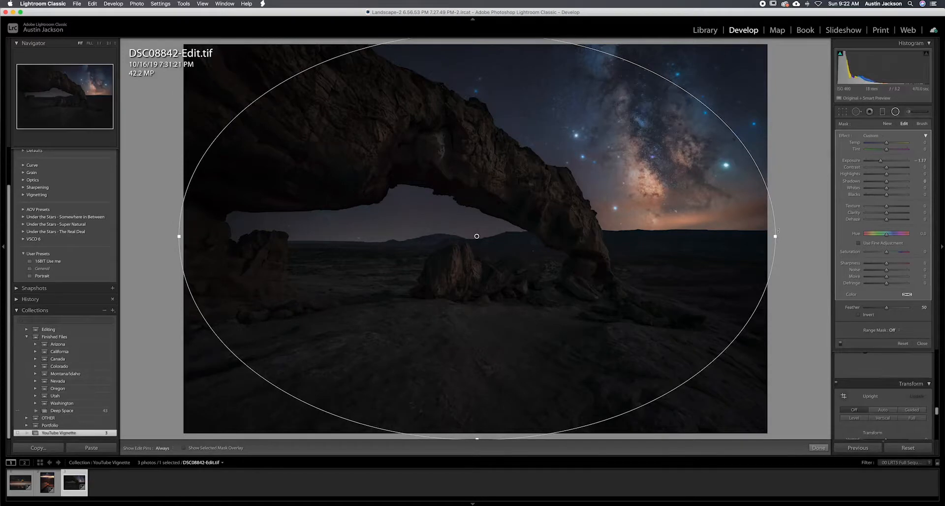
left_click_drag(774, 238, 798, 238)
left_click_drag(702, 258, 766, 239)
left_click_drag(720, 293, 725, 278)
left_click_drag(516, 414, 517, 397)
left_click_drag(541, 345, 548, 369)
left_click_drag(882, 164, 878, 163)
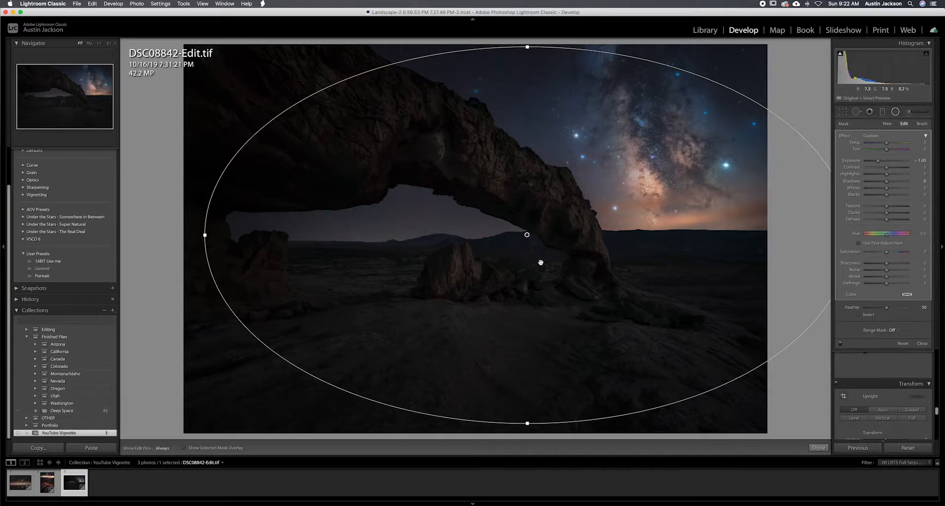
mouse_move(583, 281)
left_mouse_down()
mouse_move(606, 277)
mouse_move(604, 284)
mouse_move(601, 255)
mouse_move(592, 289)
mouse_move(618, 261)
mouse_move(605, 288)
mouse_move(551, 270)
mouse_move(628, 255)
mouse_move(553, 285)
mouse_move(539, 252)
mouse_move(561, 292)
mouse_move(620, 270)
mouse_move(593, 292)
mouse_move(561, 279)
mouse_move(592, 271)
mouse_move(525, 291)
mouse_move(583, 278)
left_mouse_up()
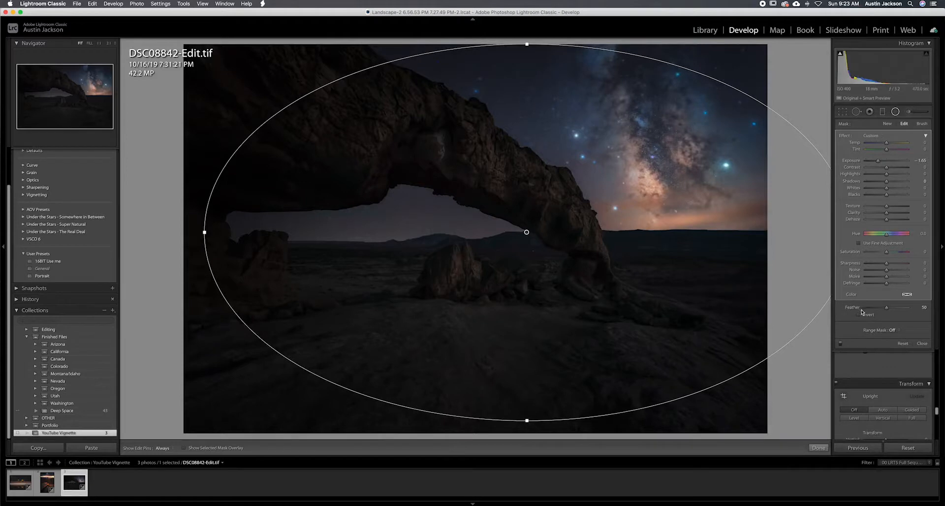
Compare the night arch photo with the radial filter vignette switched off and on.
left_click(840, 344)
left_click(840, 343)
left_click(840, 344)
left_click(840, 344)
left_click(840, 343)
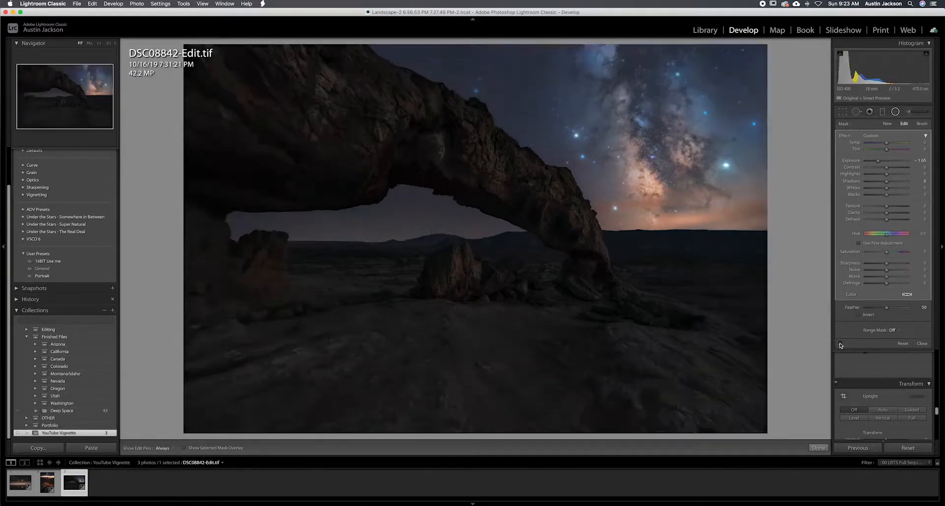
left_click(840, 344)
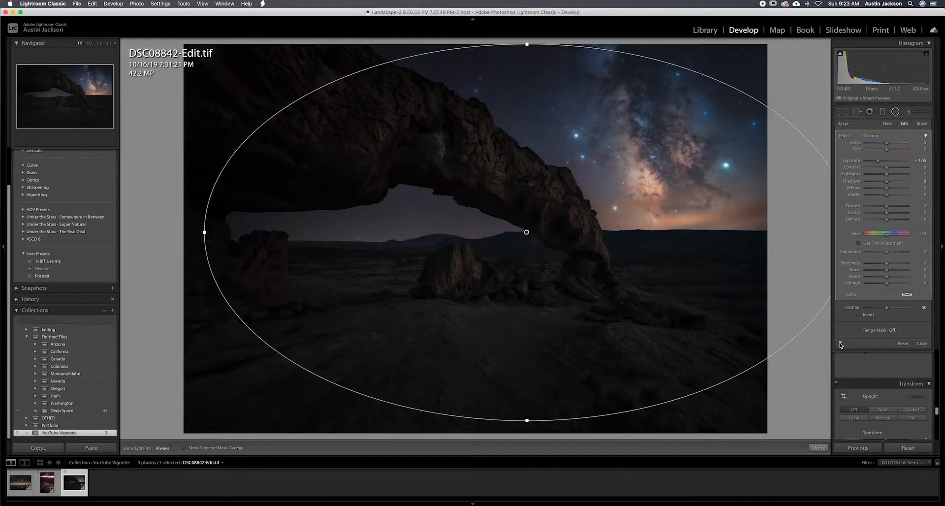
left_click(840, 344)
left_click(840, 343)
Stretch the ellipse above the photo's top edge, shift it up and right, and set exposure to -2.00 and feather to 61.
left_click_drag(527, 44, 527, 35)
mouse_move(566, 147)
left_mouse_down()
mouse_move(572, 136)
mouse_move(583, 139)
left_mouse_up()
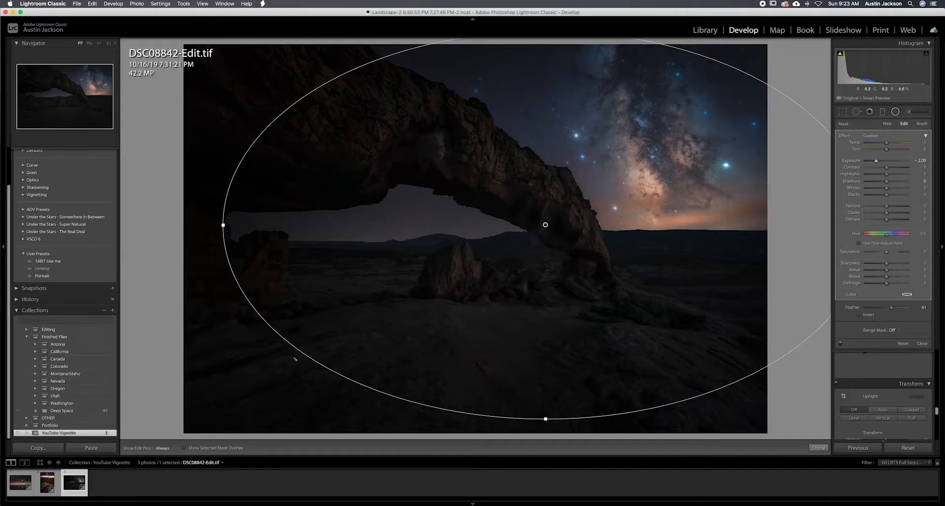
Set the feather to 39 with the mask overlay shown, hide the overlay, nudge the ellipse right and close the radial filter.
left_click(184, 448)
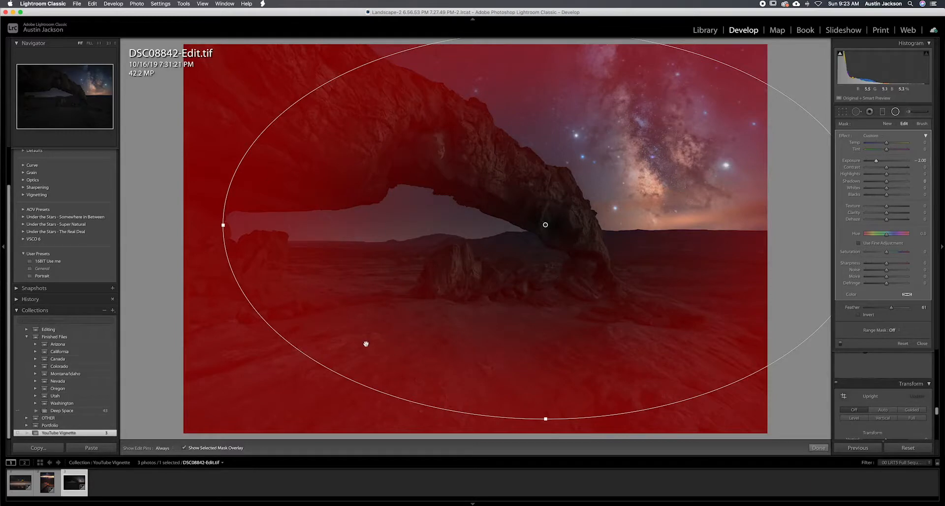
left_click_drag(892, 311, 882, 309)
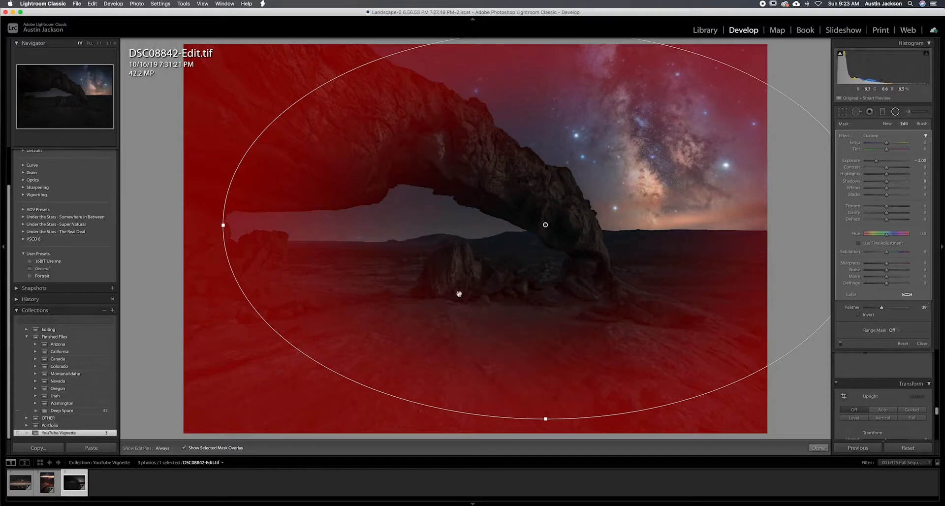
left_click(185, 448)
mouse_move(495, 246)
left_mouse_down()
mouse_move(481, 244)
mouse_move(519, 258)
mouse_move(447, 270)
mouse_move(545, 230)
mouse_move(500, 255)
mouse_move(511, 243)
mouse_move(503, 245)
left_mouse_up()
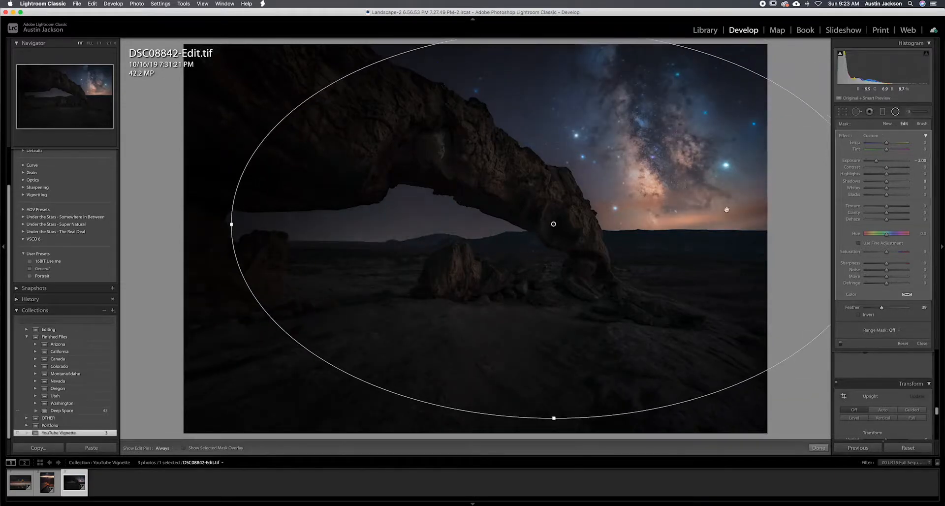
left_click(896, 113)
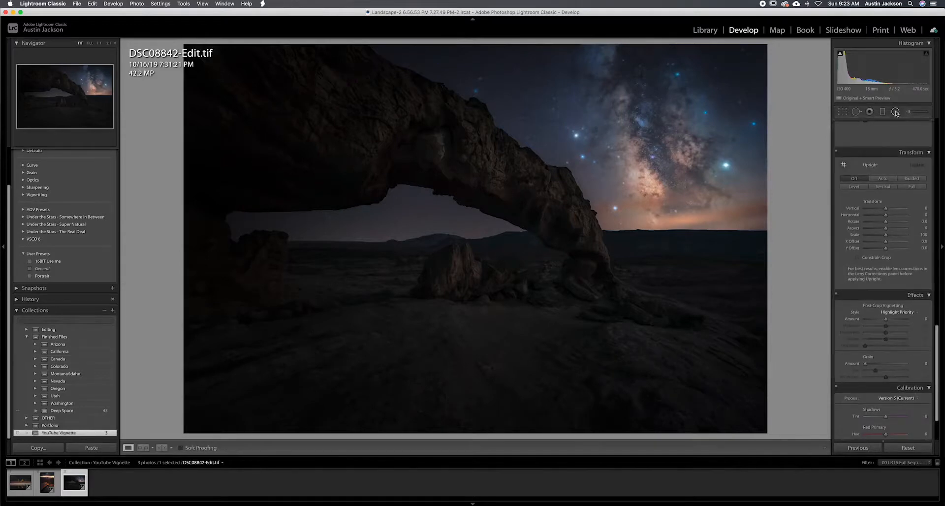